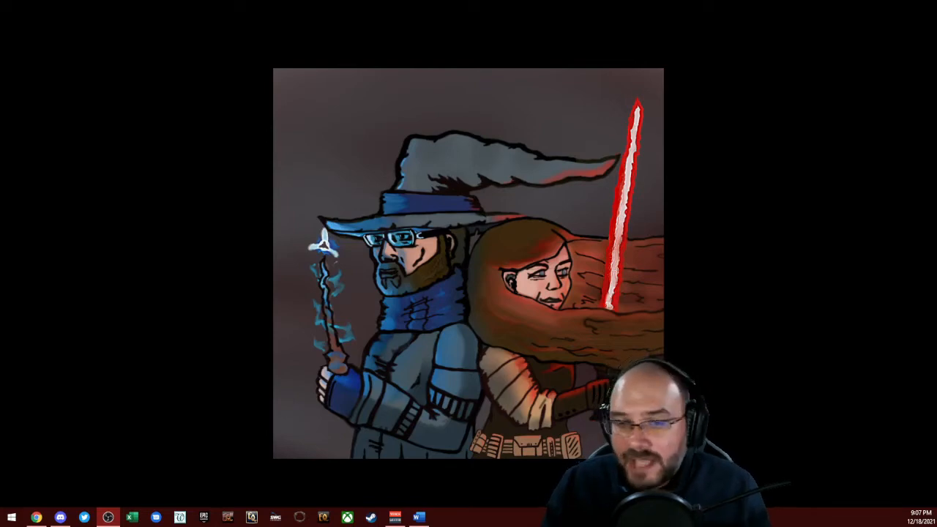
Step: Switch to Chrome and browse the Voicemeeter, Banana and Potato product pages on the VB-Audio site, ending with the Virtual Audio Cable page
left_click(37, 517)
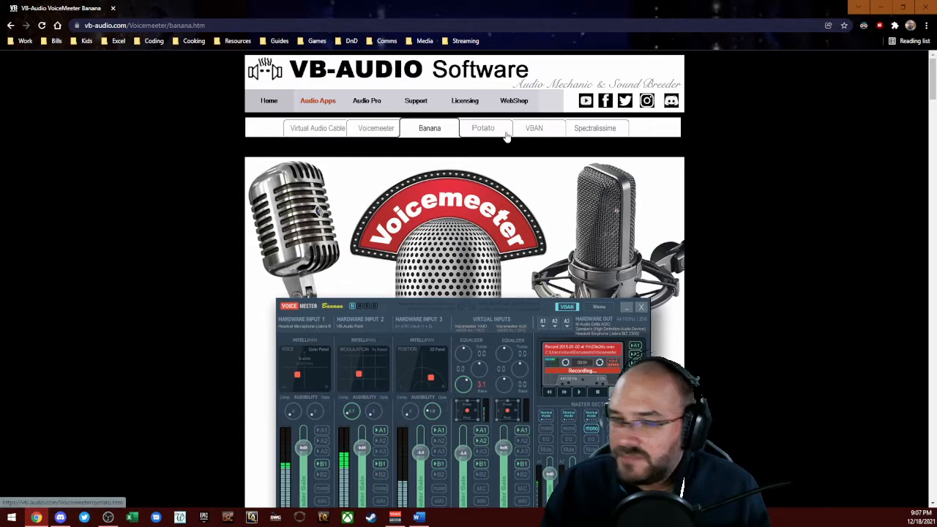
key("alt+Left")
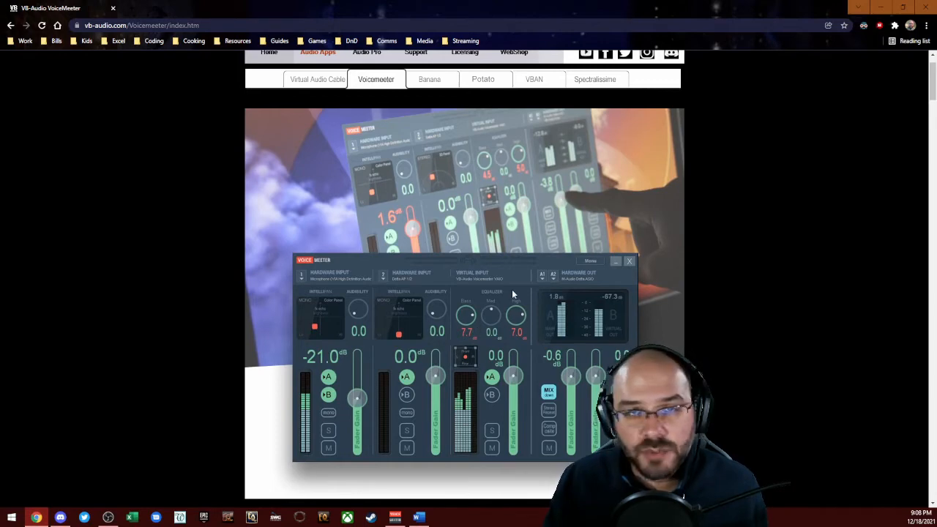
left_click(433, 82)
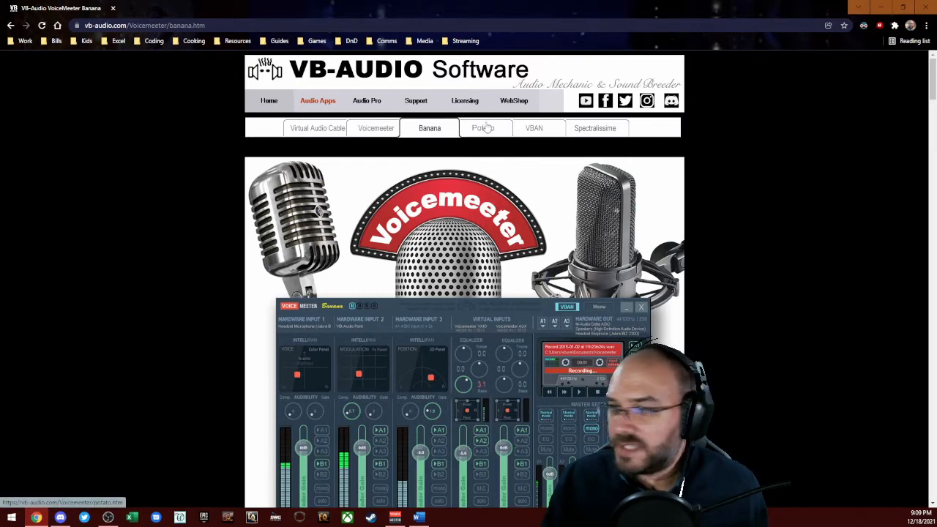
left_click(486, 129)
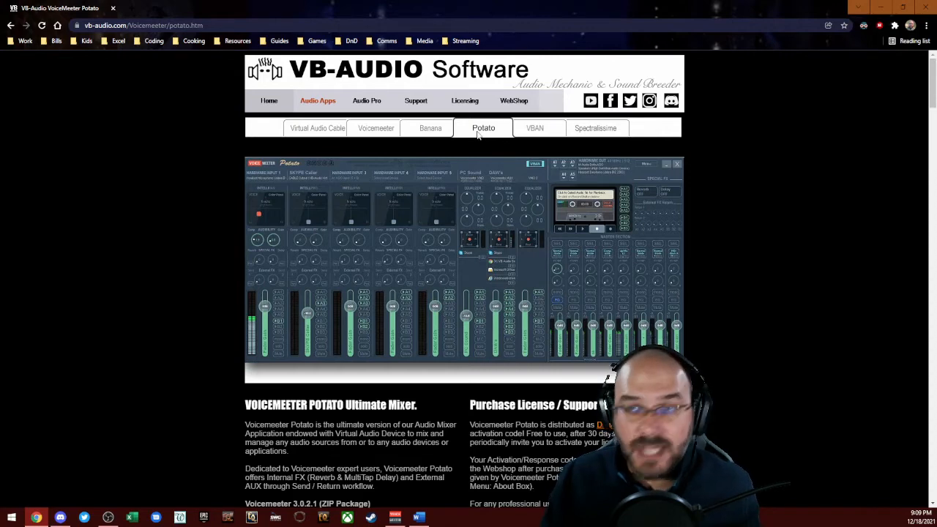
left_click(431, 129)
scroll(418, 286, "down", 2)
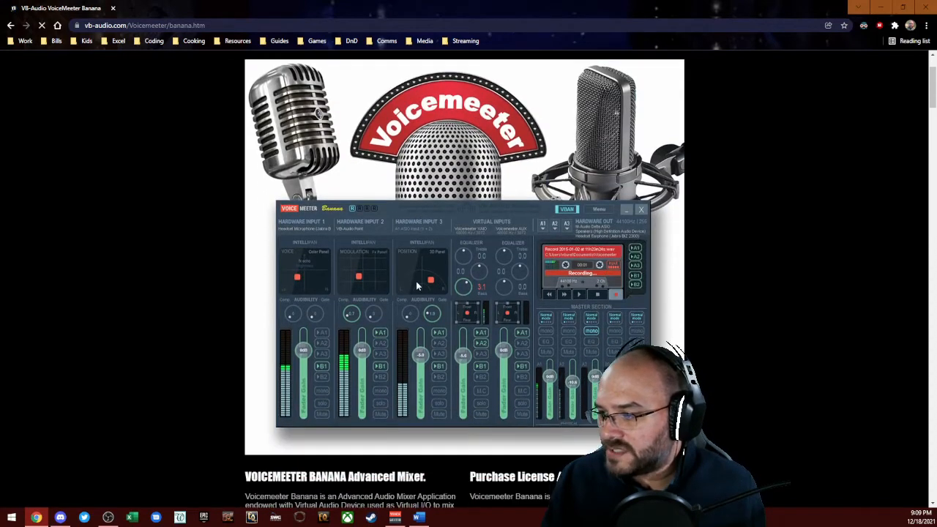
scroll(416, 287, "up", 1)
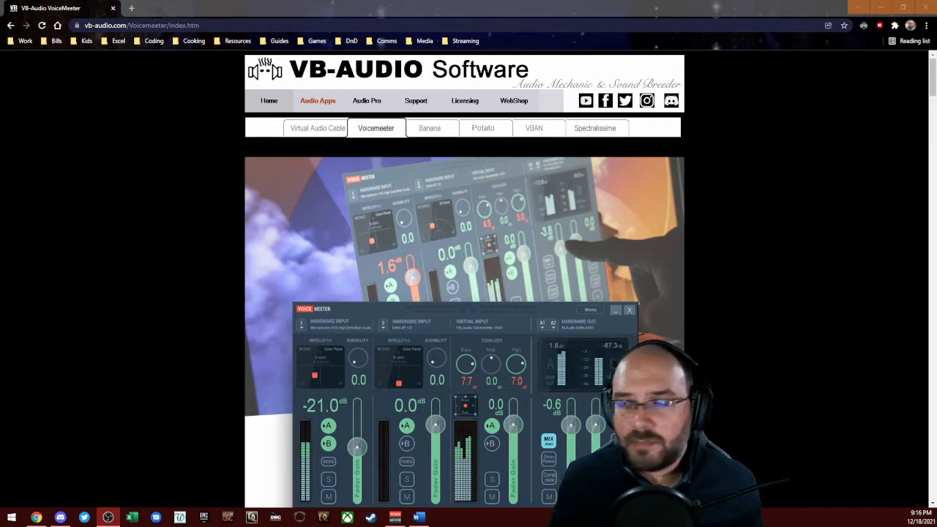
left_click(305, 137)
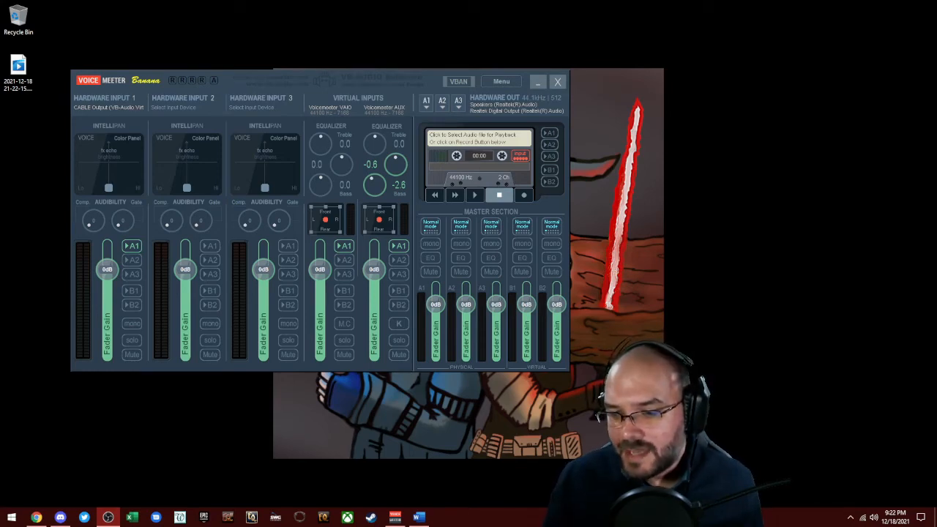
Step: Choose VoiceMeeter Input (VB-Audio VoiceMeeter VAIO) among the playback devices of the Windows Sound Control Panel and accept the dialog
right_click(873, 522)
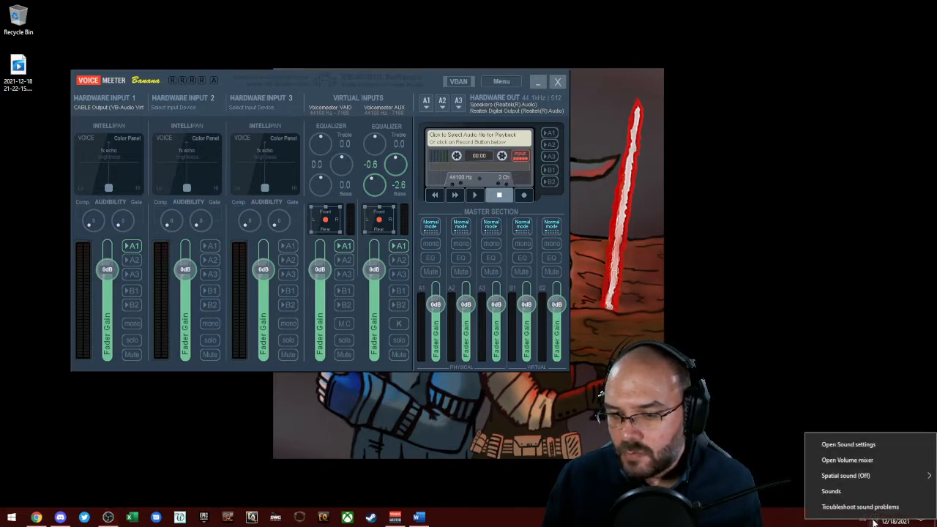
left_click(870, 446)
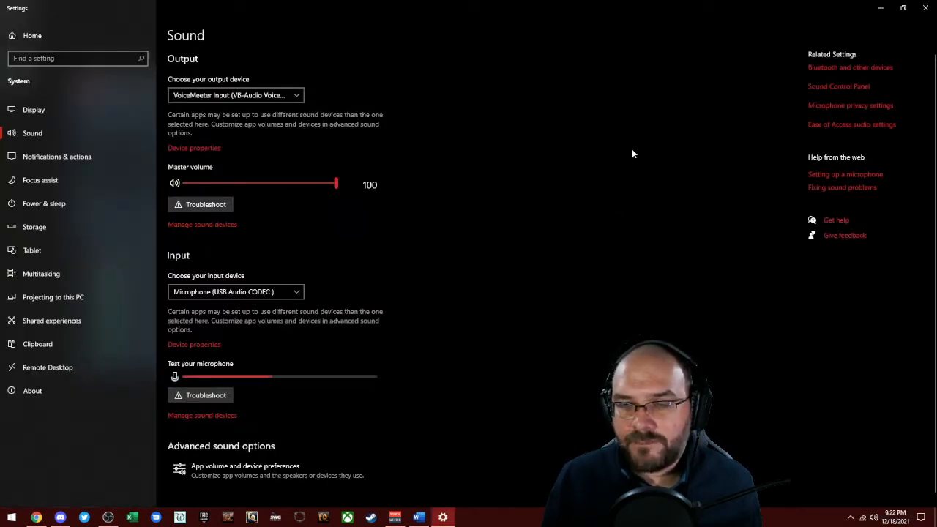
left_click(855, 88)
left_click_drag(191, 109, 451, 117)
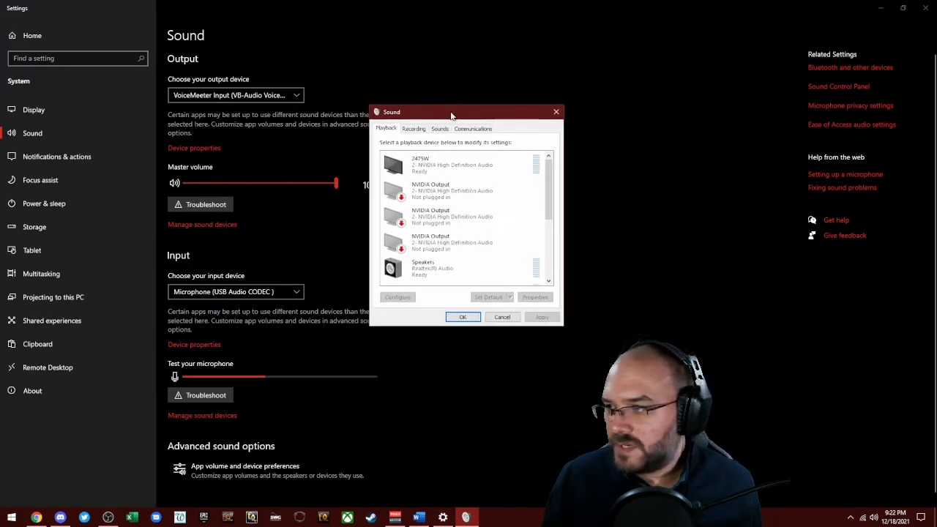
left_click_drag(549, 180, 549, 245)
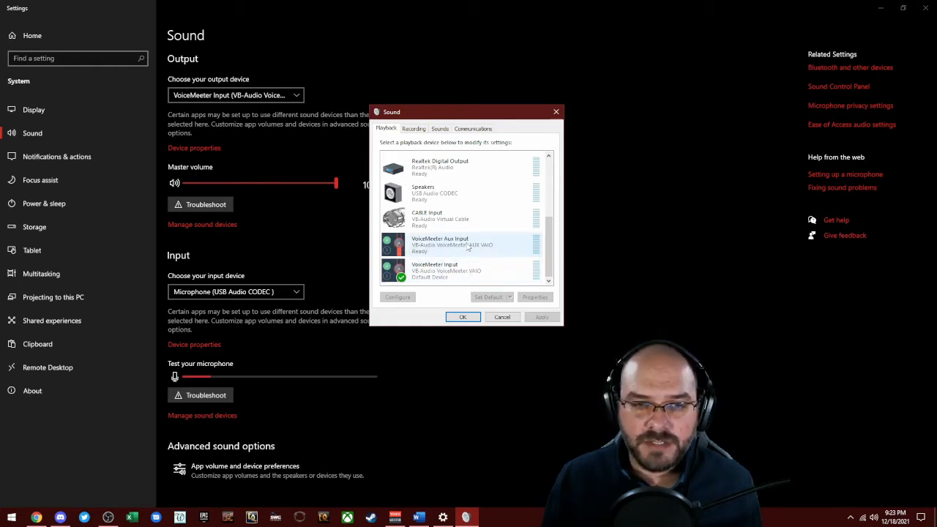
right_click(468, 270)
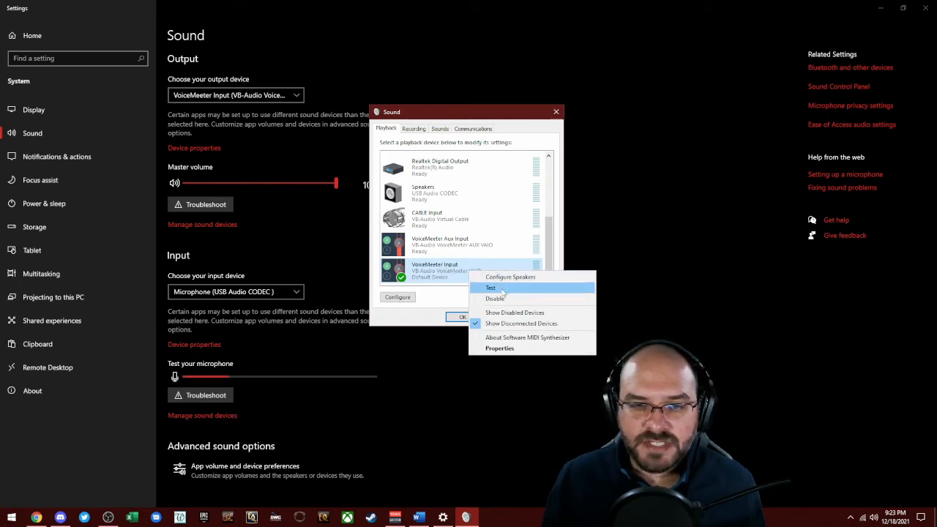
left_click(442, 273)
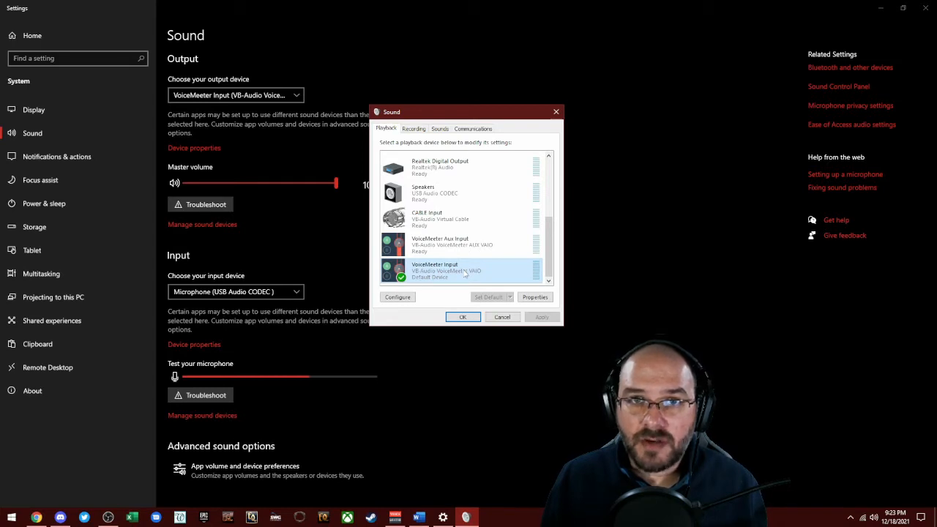
left_click(462, 318)
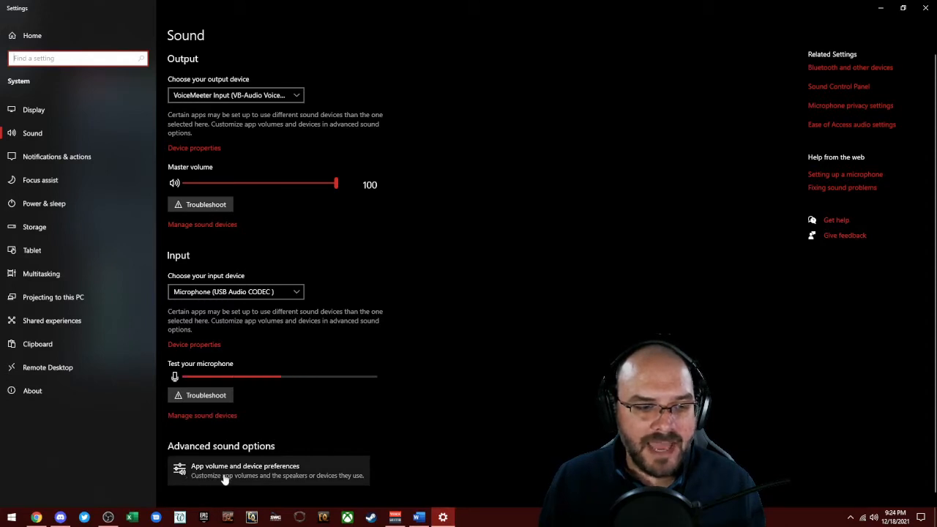
Step: Set the Windows output to VoiceMeeter Input and Discord's output to VoiceMeeter Aux Input in the app volume and device preferences
left_click(281, 477)
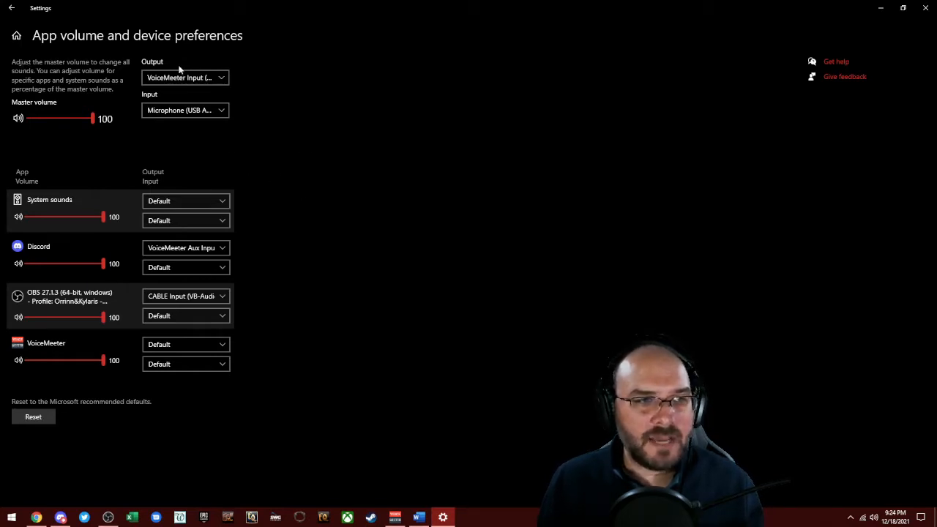
left_click(221, 77)
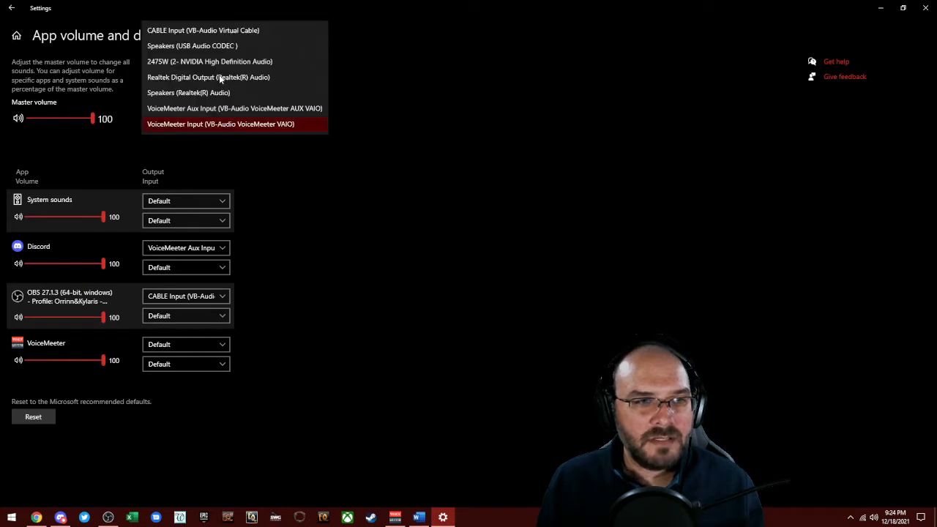
left_click(228, 125)
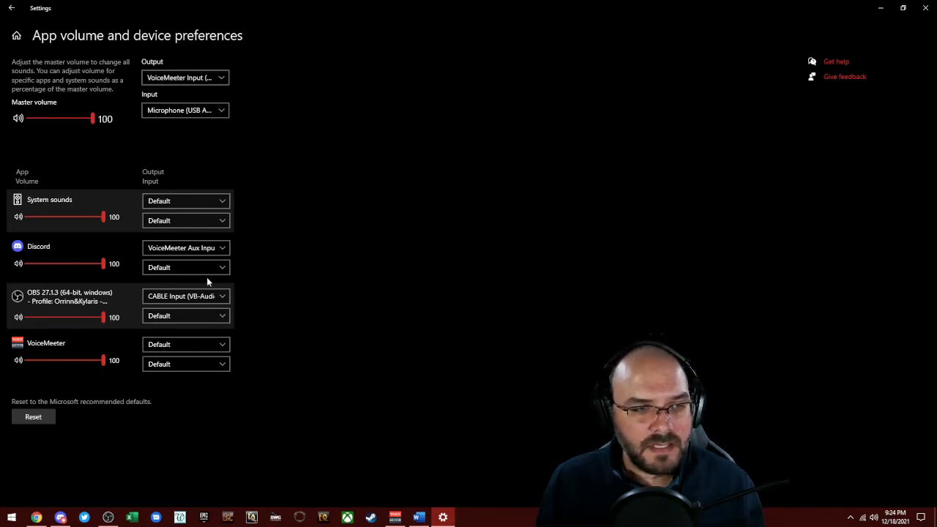
left_click(177, 249)
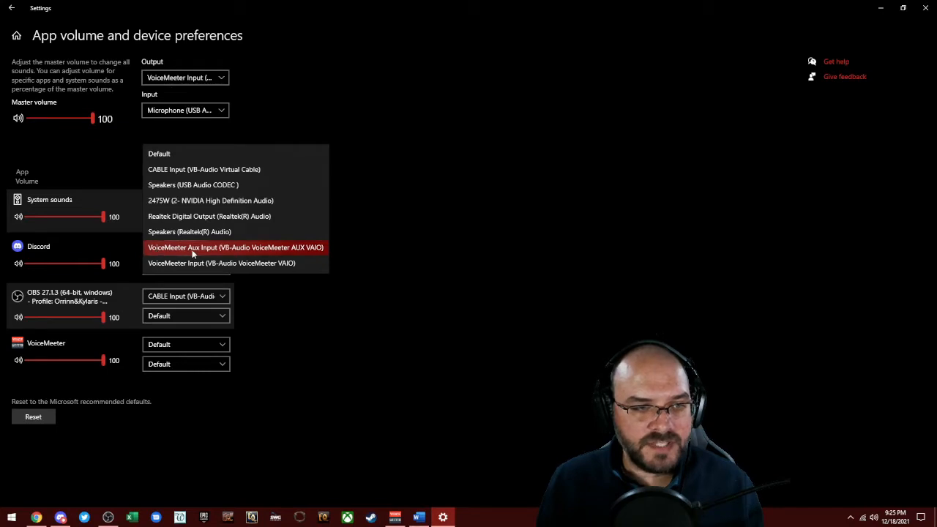
left_click(211, 249)
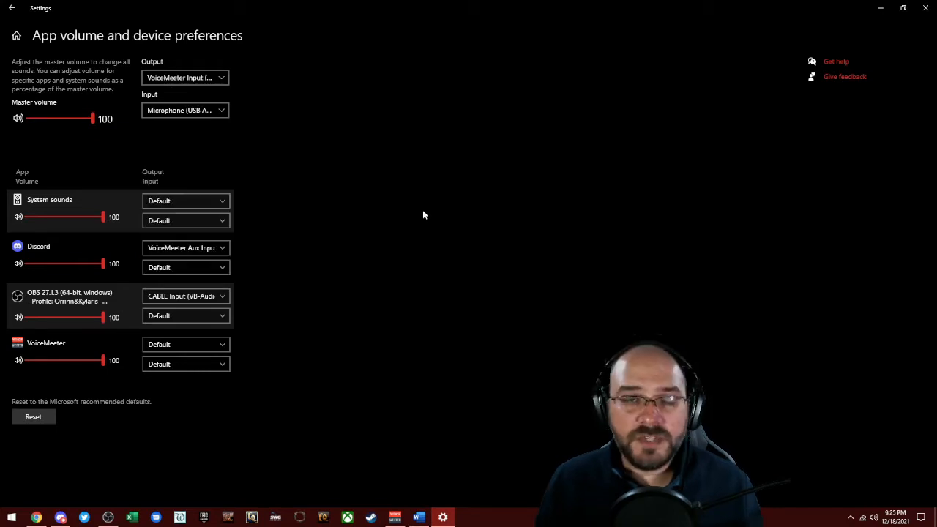
left_click(925, 8)
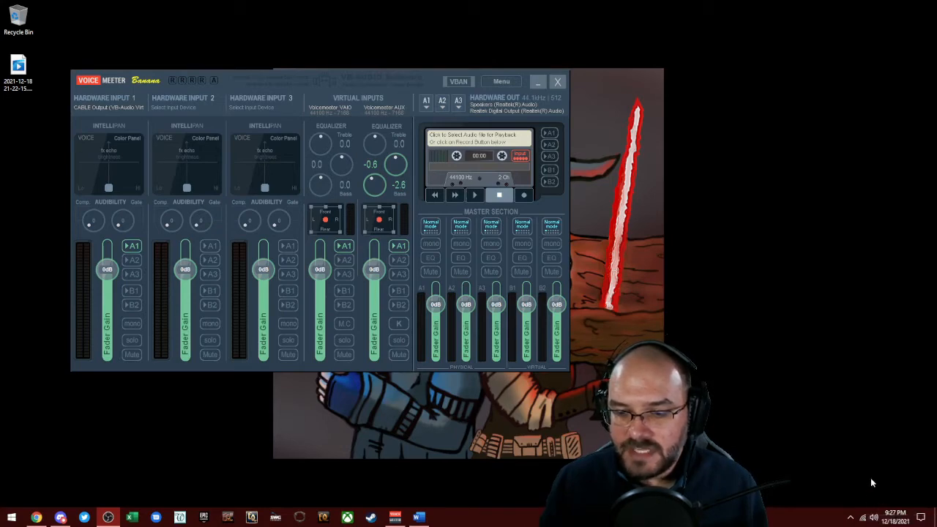
Step: Examine the list of playback devices available from the Windows volume control
left_click(876, 518)
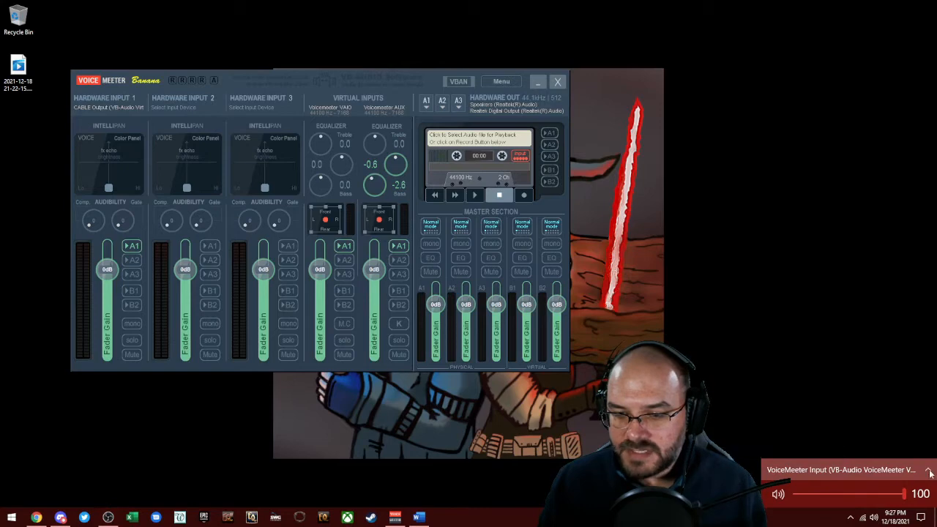
left_click(929, 471)
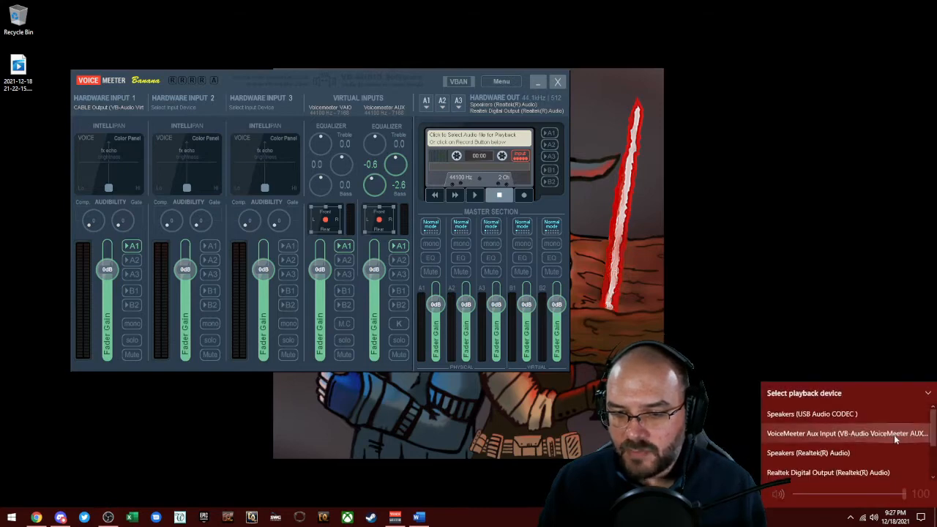
scroll(897, 438, "down", 3)
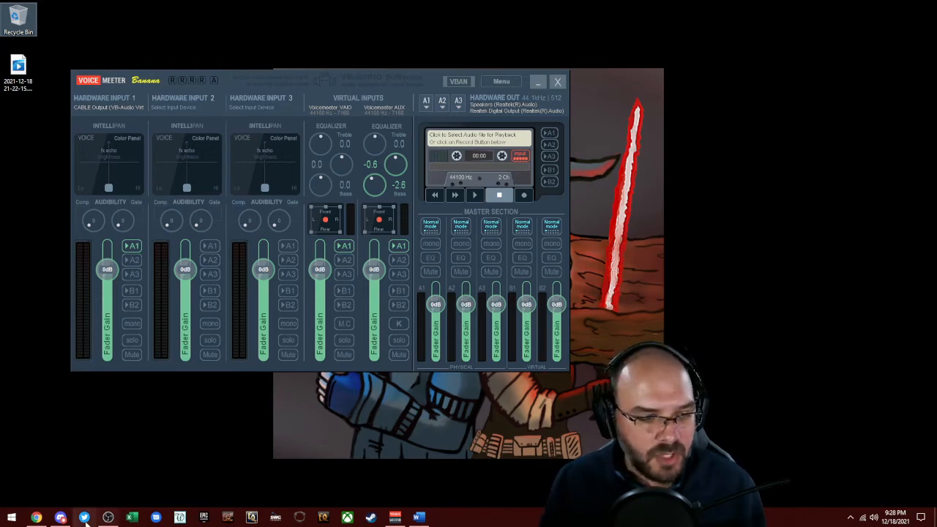
Step: Switch to Discord and examine the output device choices in its Voice & Video settings
left_click(60, 517)
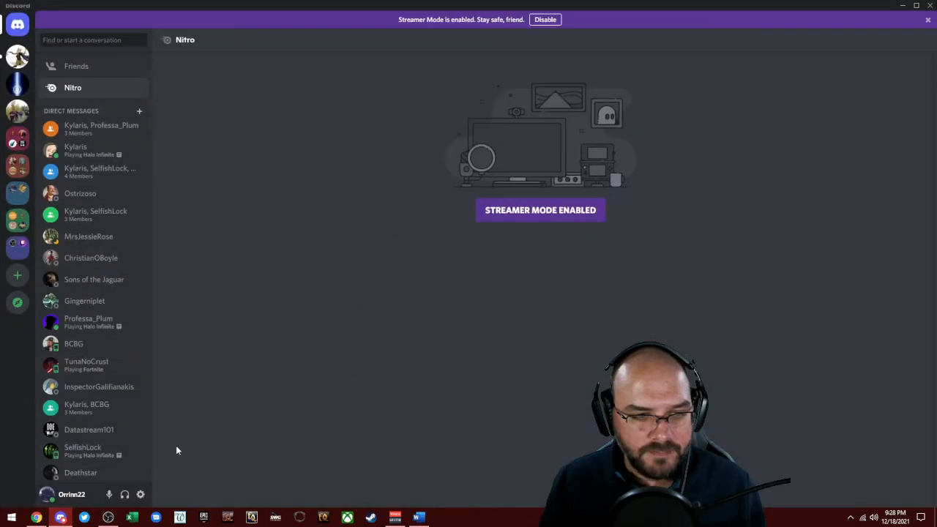
left_click(140, 496)
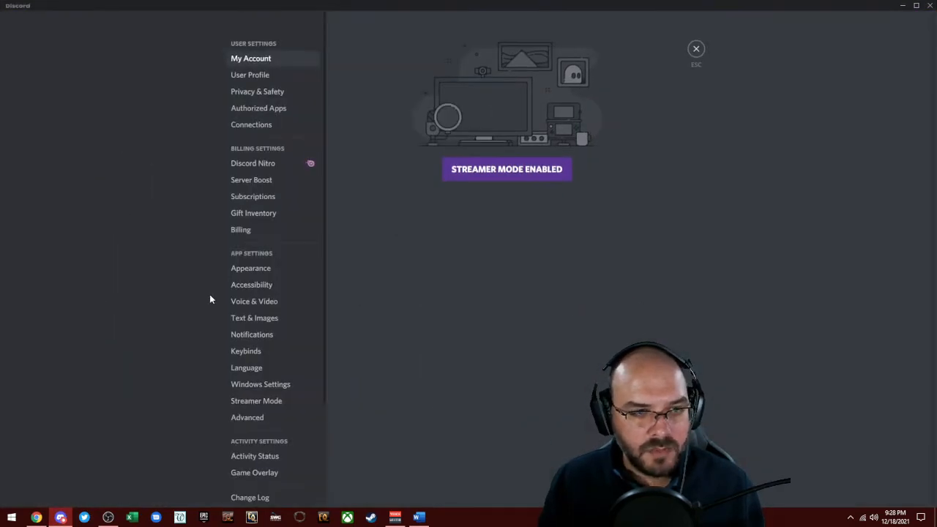
left_click(247, 306)
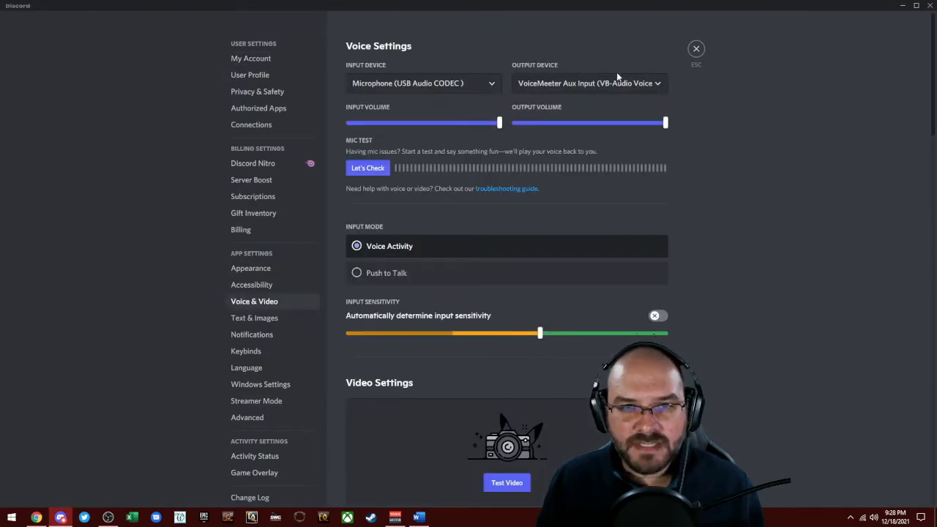
left_click(659, 84)
scroll(567, 187, "down", 1)
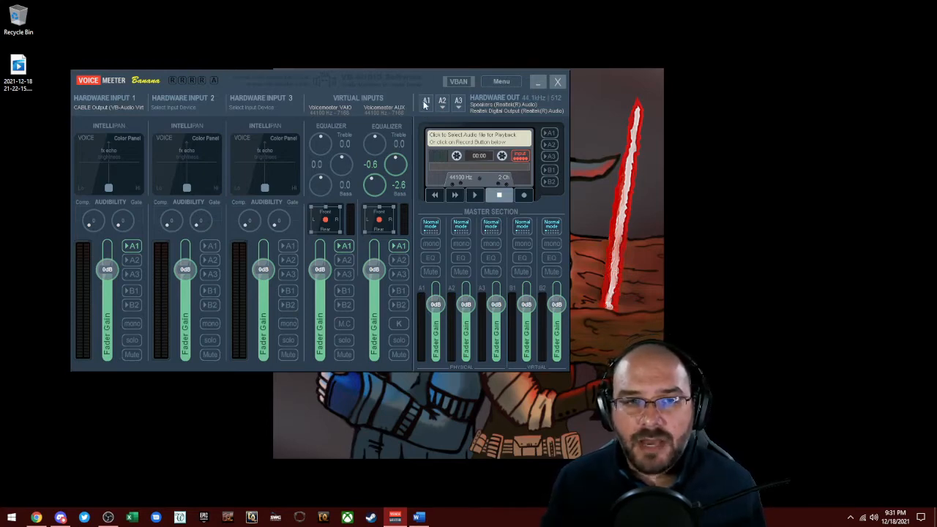
Step: Examine the device choices for the A1 and A2 hardware outputs in VoiceMeeter Banana
left_click(426, 103)
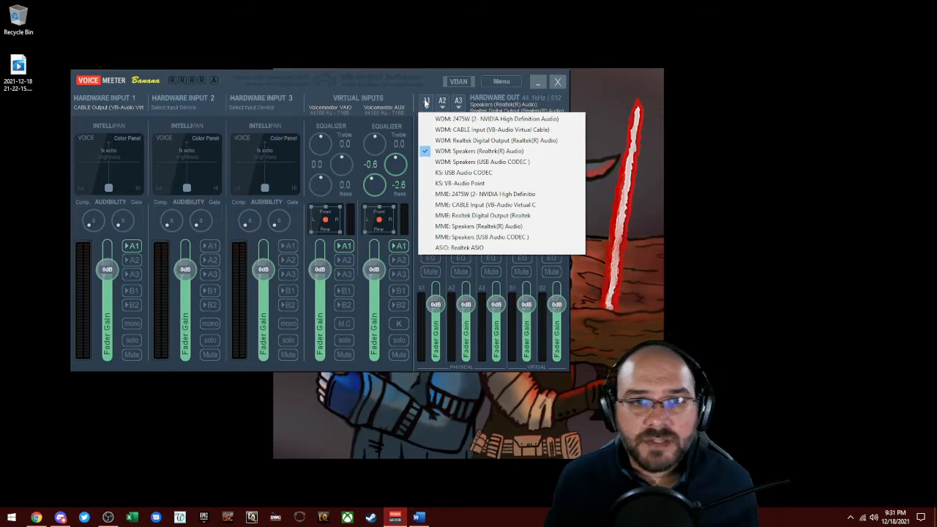
left_click(435, 86)
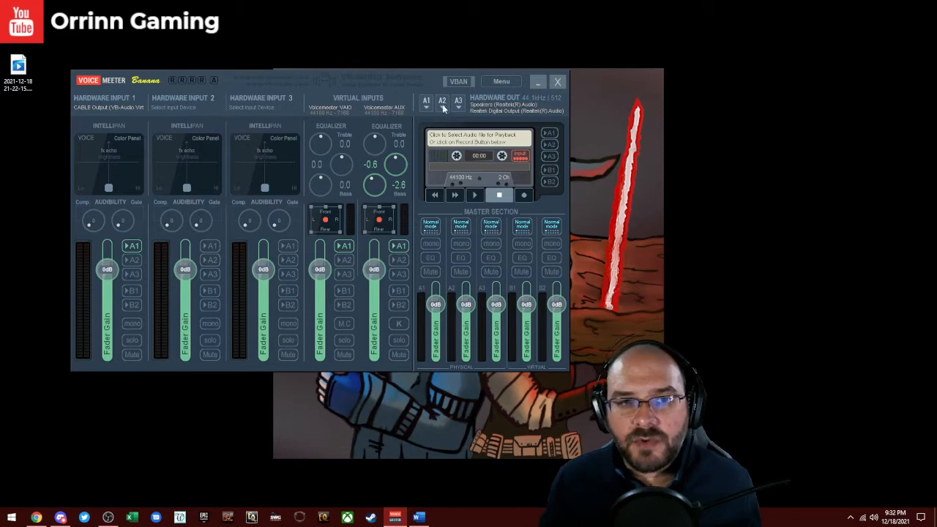
left_click(444, 107)
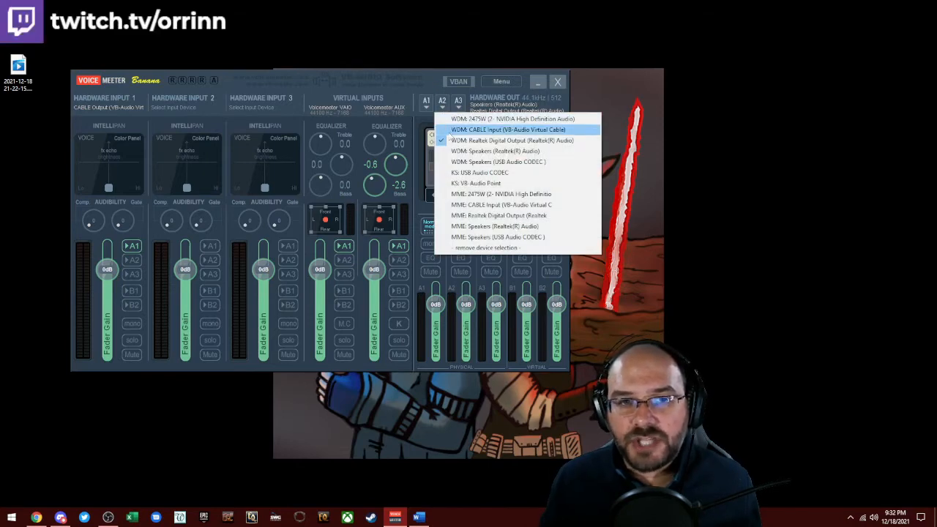
Step: Route the Voicemeeter VAIO and Voicemeeter AUX virtual inputs to hardware output A2
left_click(344, 262)
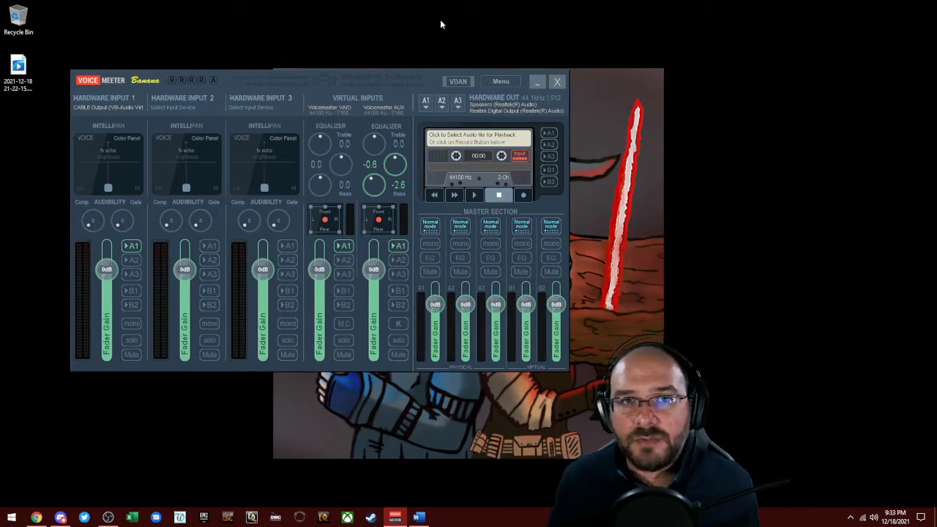
left_click(343, 260)
left_click(398, 261)
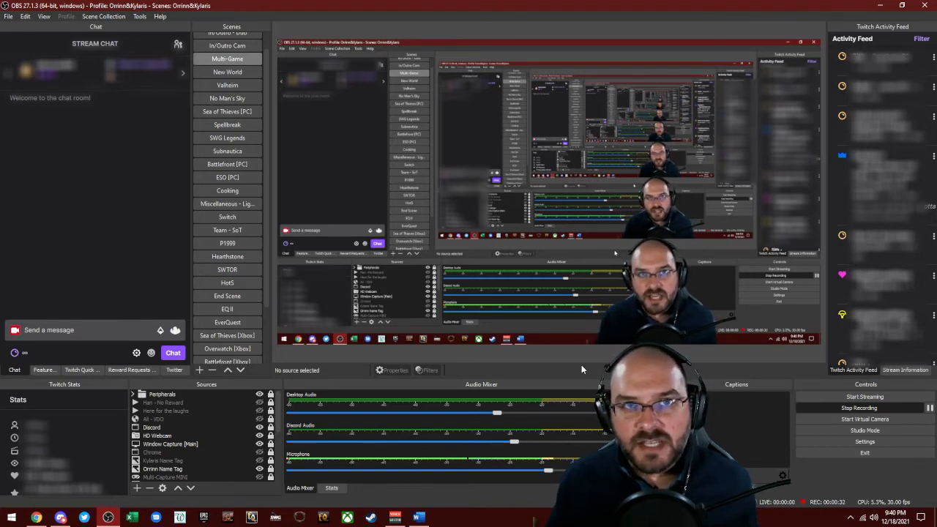
Step: Open the OBS audio settings and review the global audio devices and the monitoring device
left_click(865, 441)
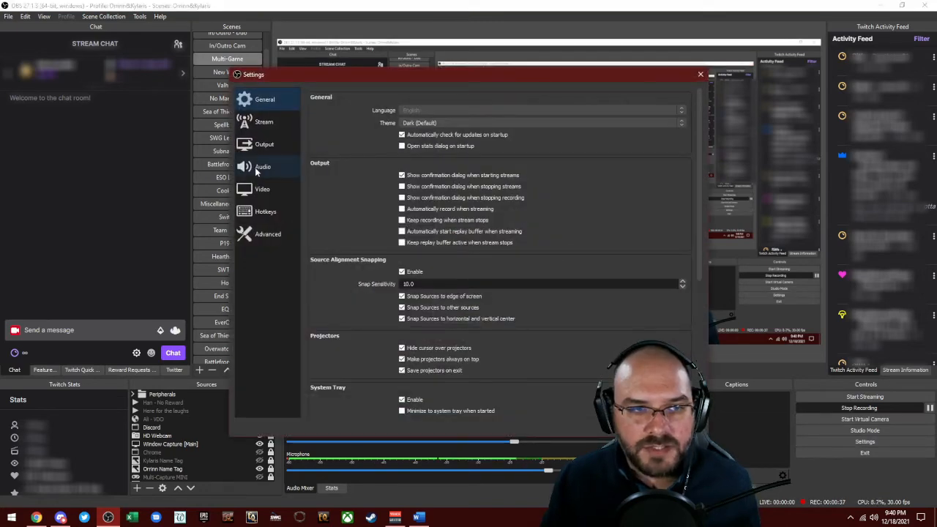
left_click(258, 168)
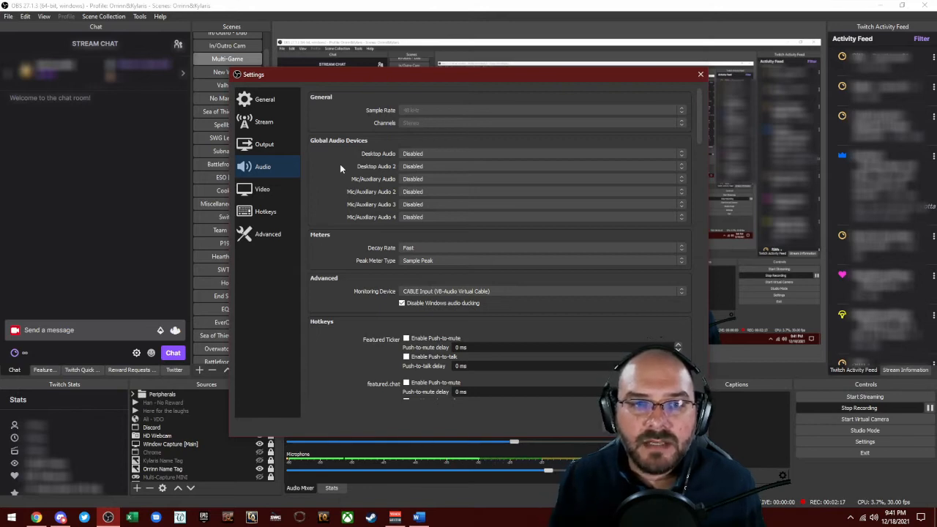
scroll(327, 170, "down", 1)
scroll(326, 169, "up", 1)
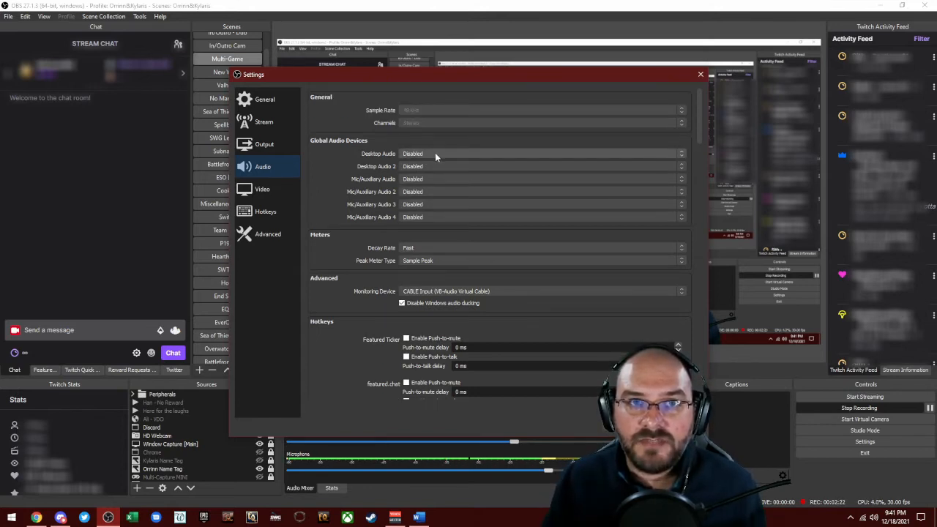
Step: Close the settings and add an Audio Input Capture source to the Multi-Game scene
key("Escape")
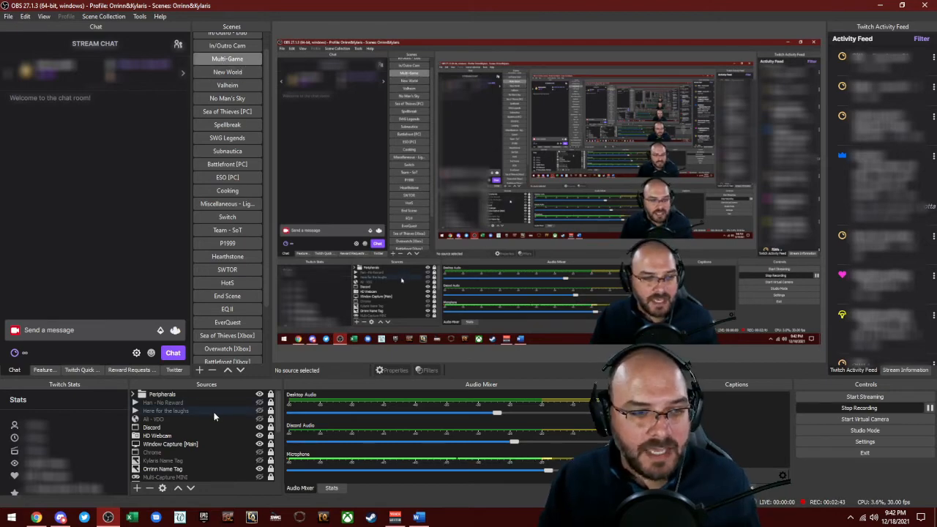
scroll(213, 416, "down", 4)
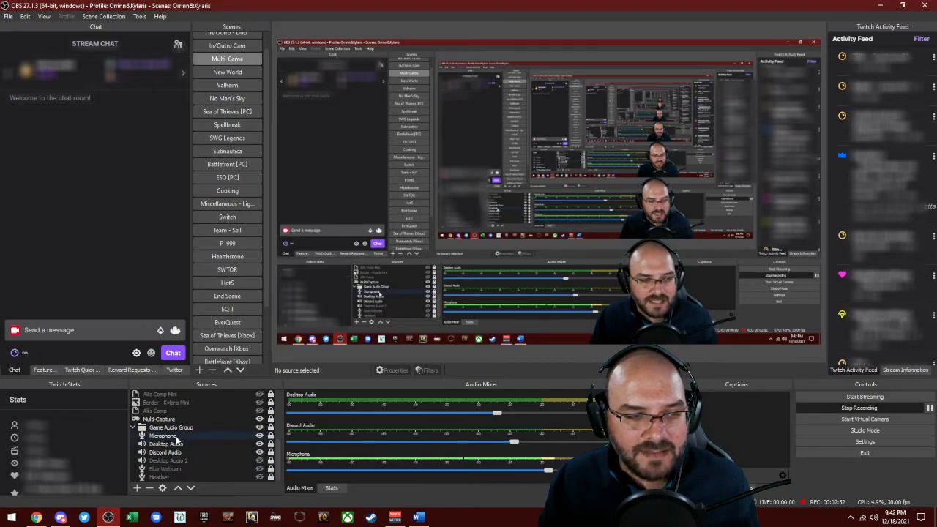
left_click(137, 489)
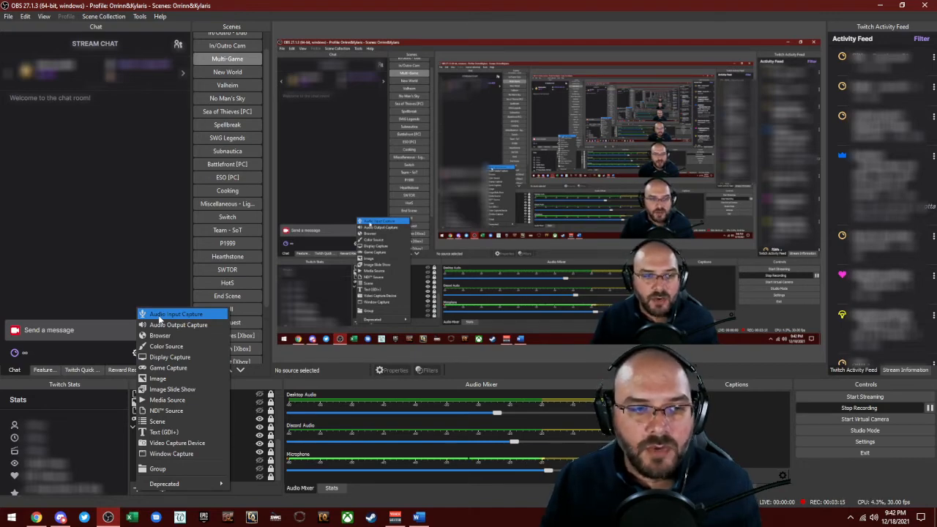
Step: Open the Microphone source's properties and examine its device choices
left_click(162, 444)
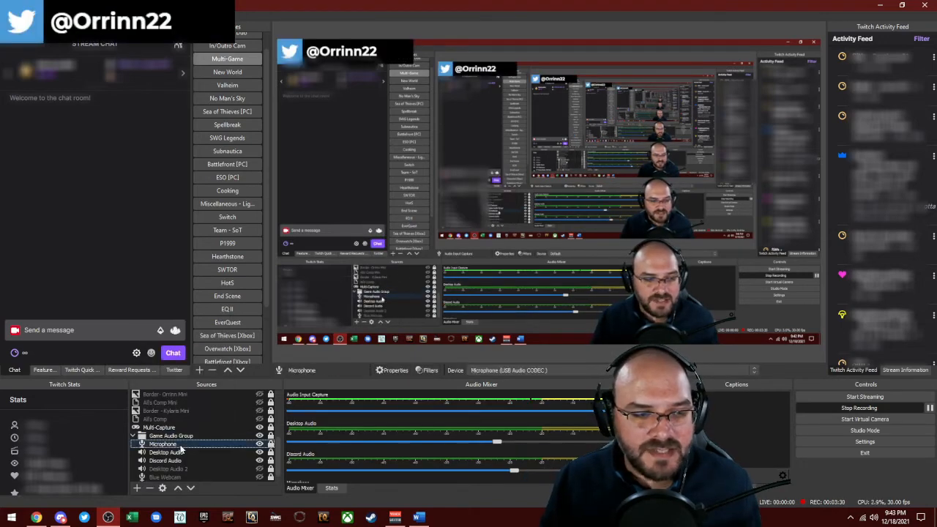
double_click(163, 443)
left_click(383, 29)
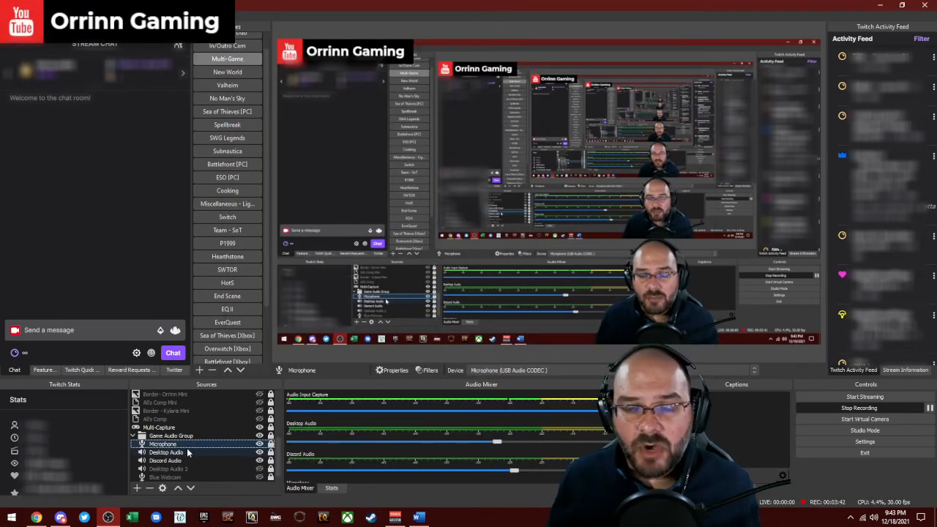
Step: Locate the Audio Output Capture source type and examine the device choices in the Desktop Audio source's properties
left_click(136, 488)
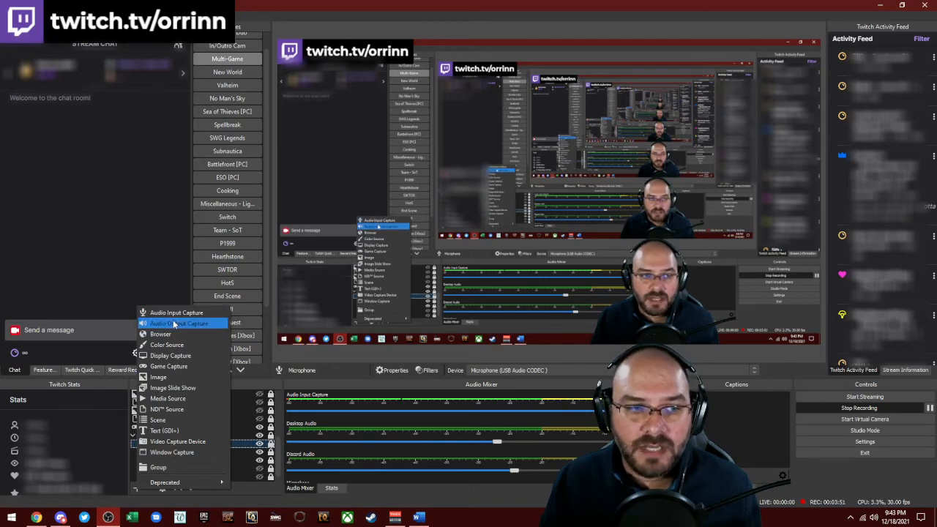
key("Escape")
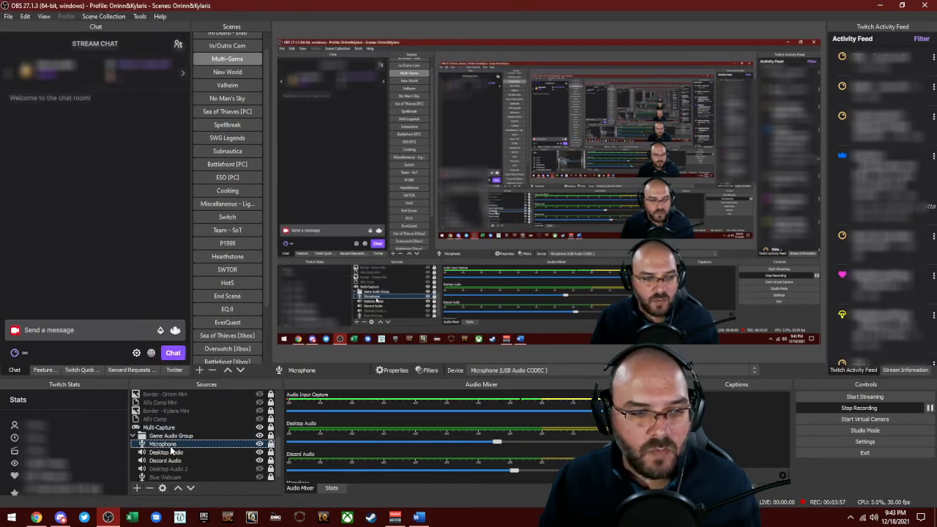
double_click(174, 453)
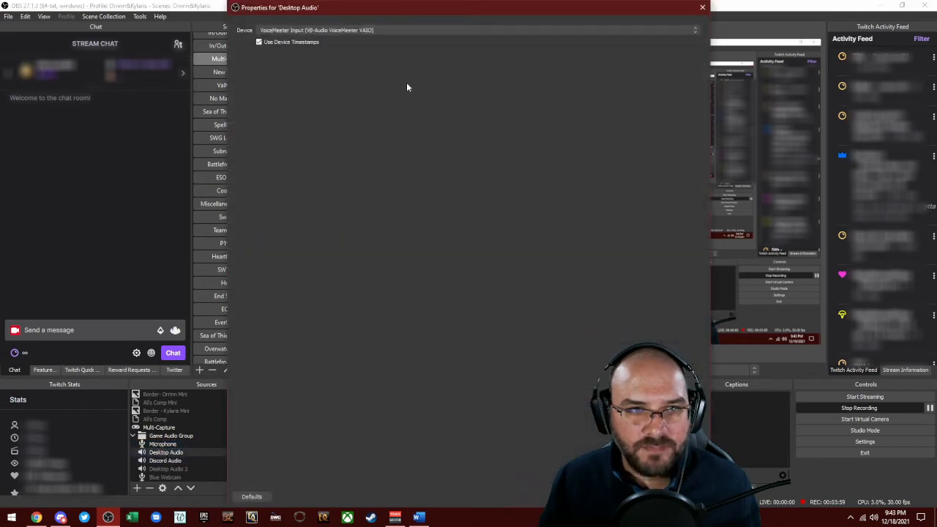
left_click_drag(393, 11, 376, 94)
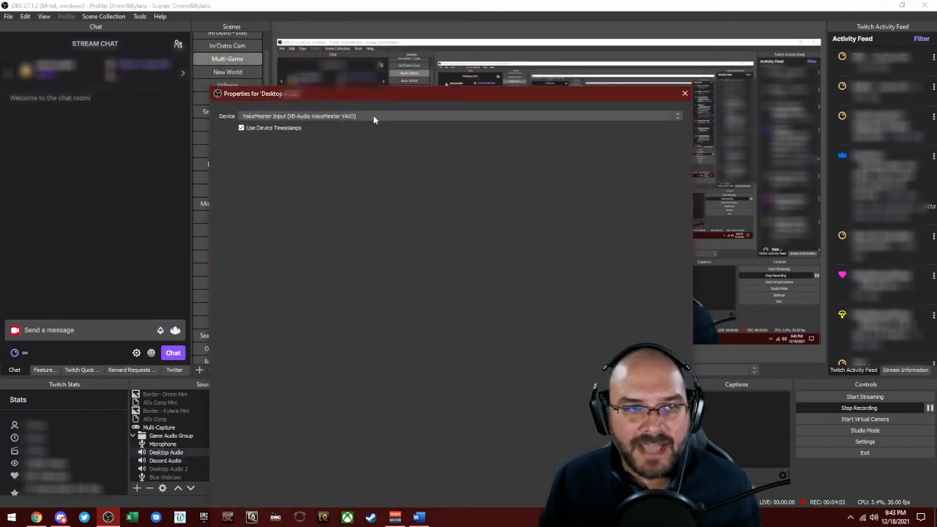
left_click(374, 117)
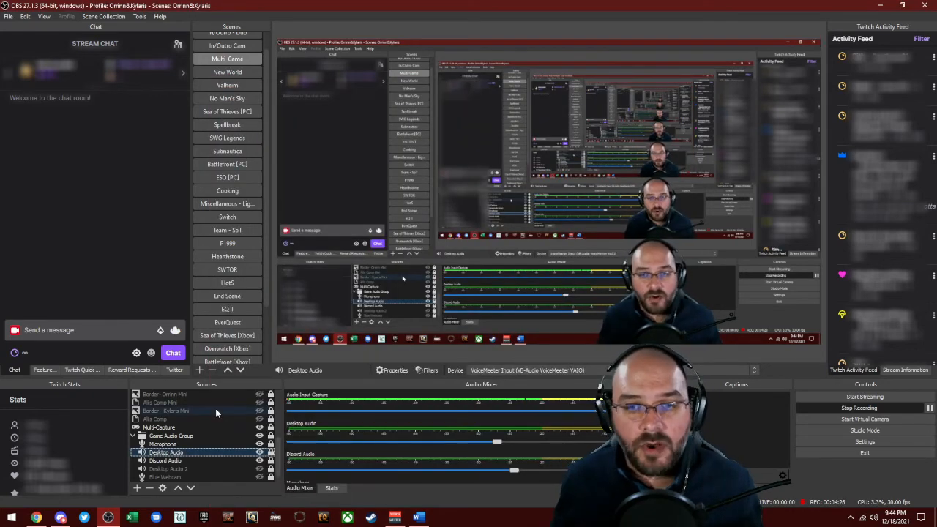
Step: Open the Discord Audio source's properties and examine its device choices
left_click(136, 489)
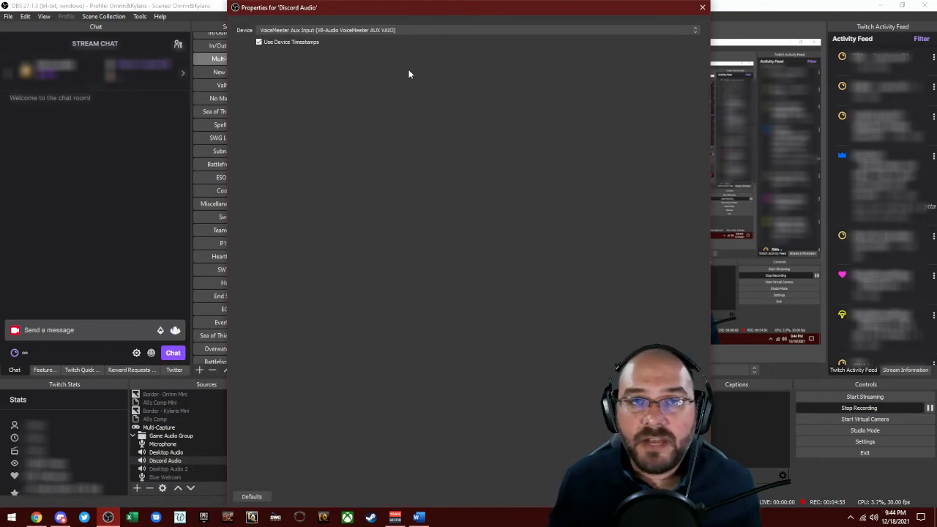
left_click(389, 31)
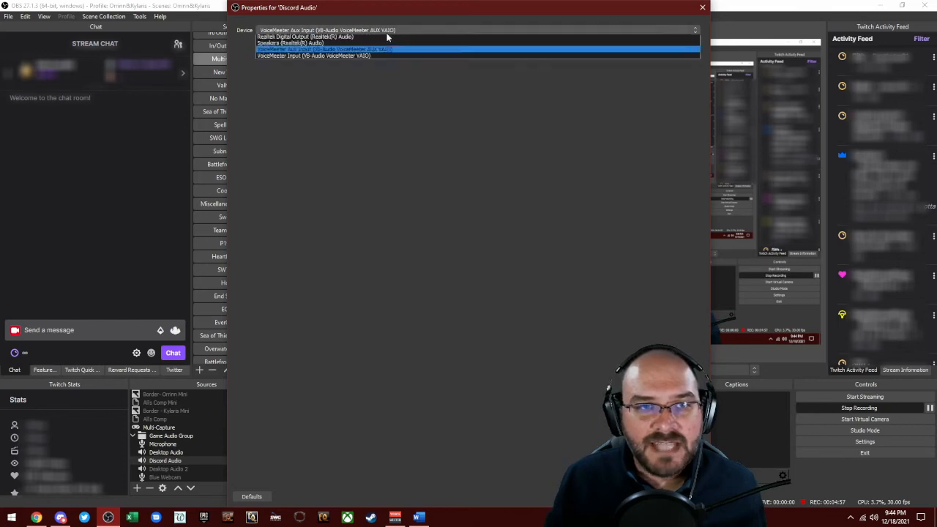
left_click(364, 79)
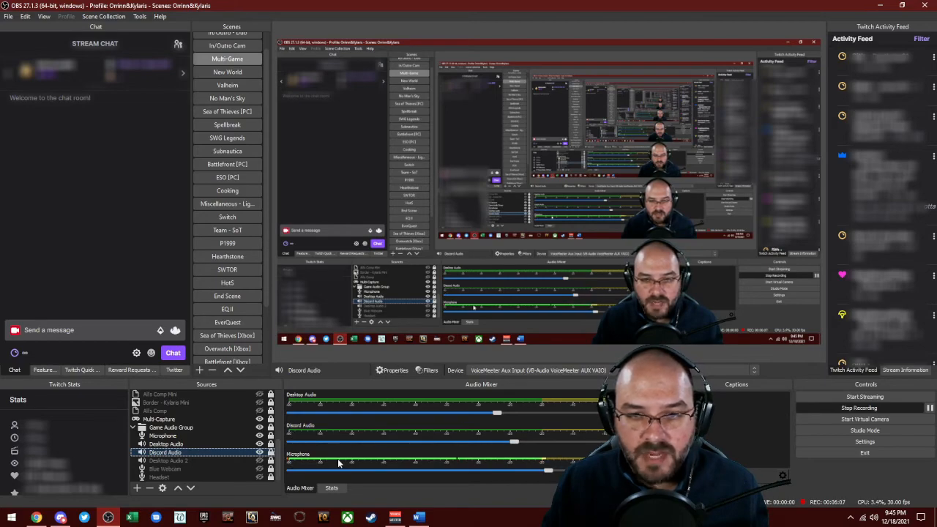
Step: Move the OBS window to expose the mixer's mute controls, and mute and unmute the Discord Audio channel
double_click(400, 9)
left_click_drag(400, 10, 349, 8)
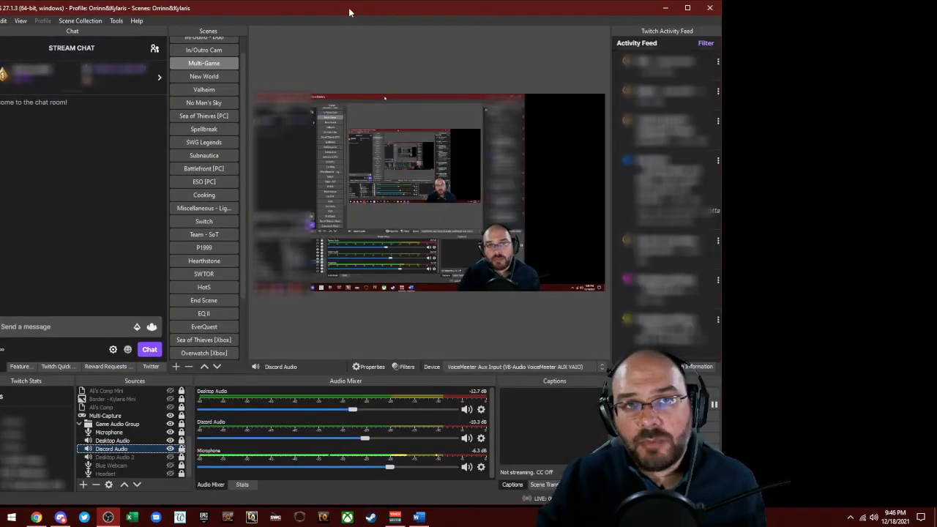
left_click(467, 438)
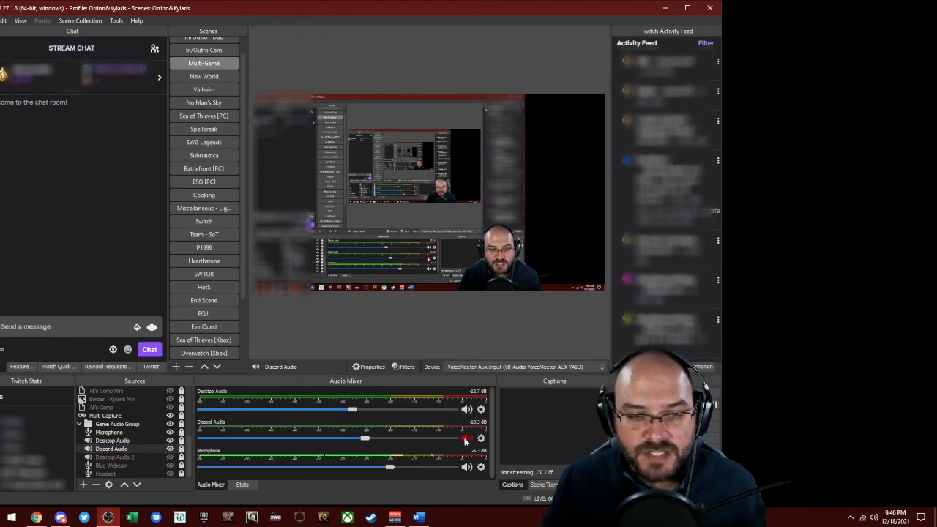
mouse_move(394, 520)
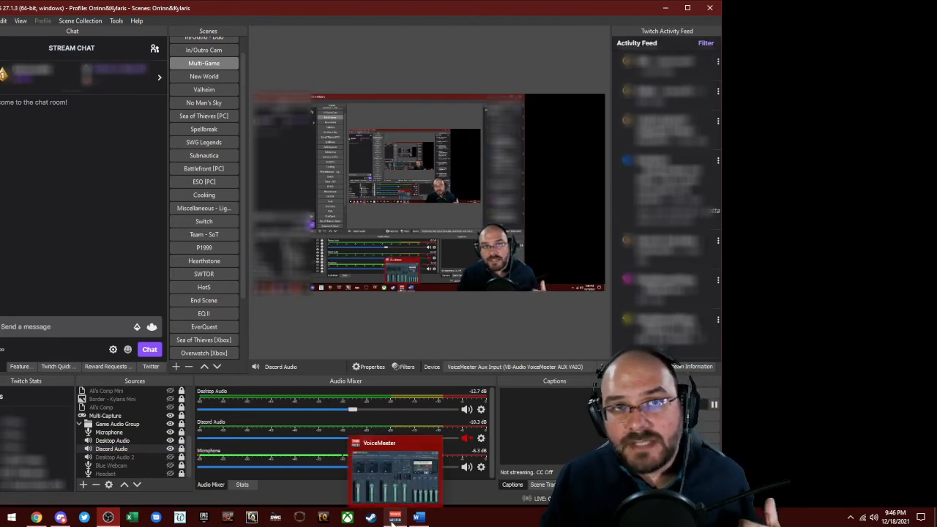
left_click(394, 519)
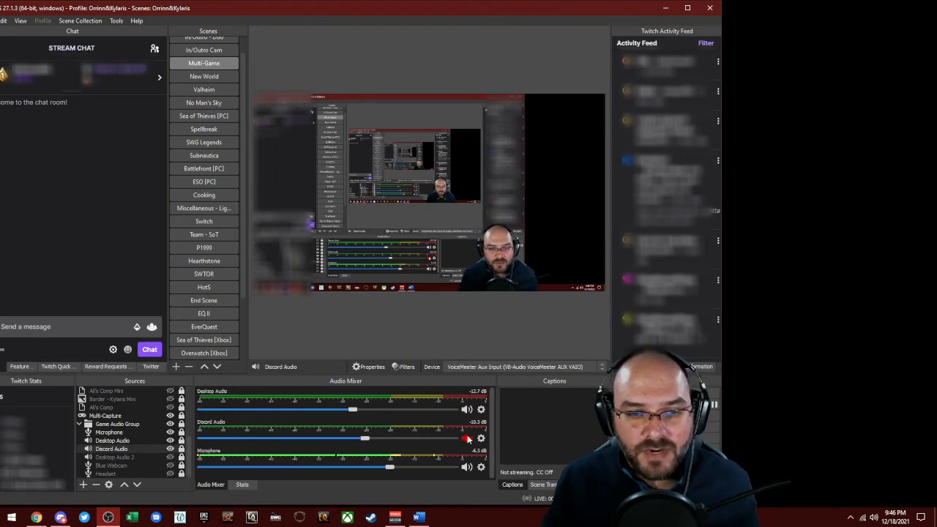
left_click(467, 438)
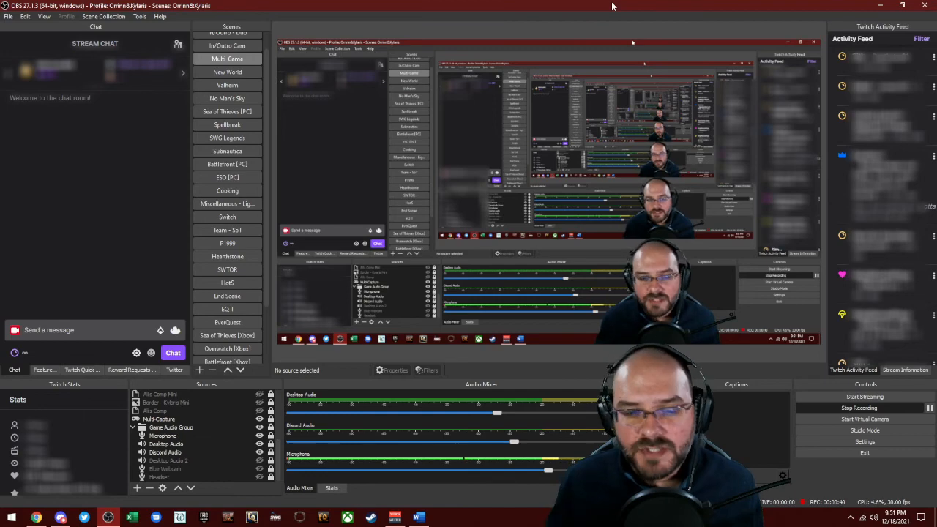
Step: Switch to VoiceMeeter Banana, choose MME: CABLE Output (VB-Audio Virtual Cable) for Hardware Input 1, and minimize it
left_click(395, 516)
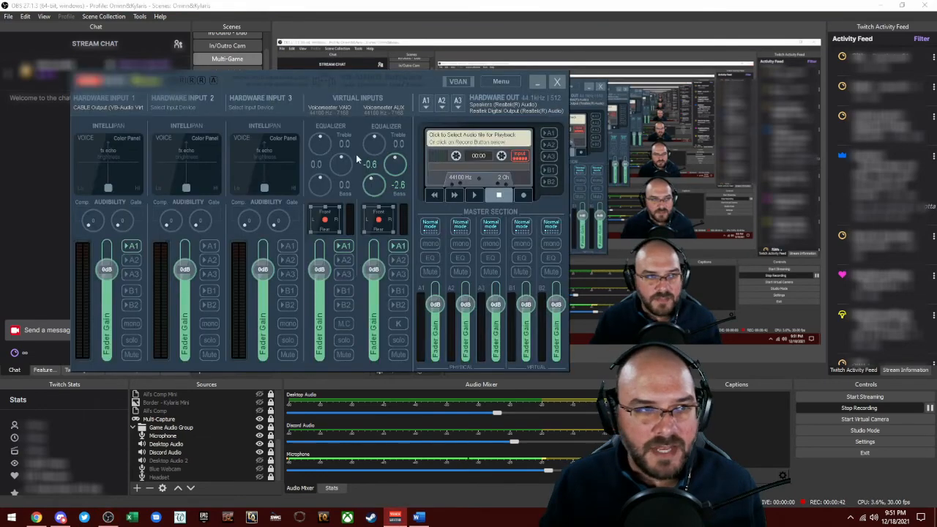
left_click(100, 103)
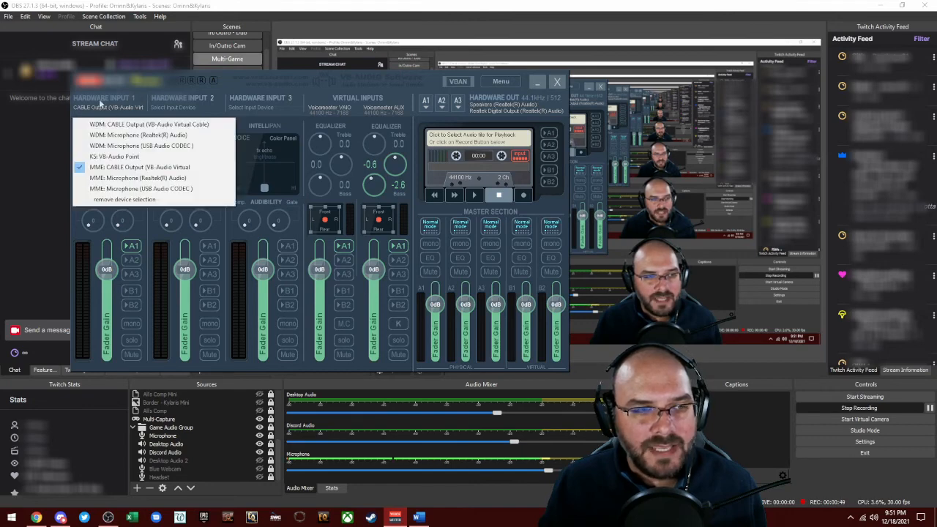
left_click(165, 170)
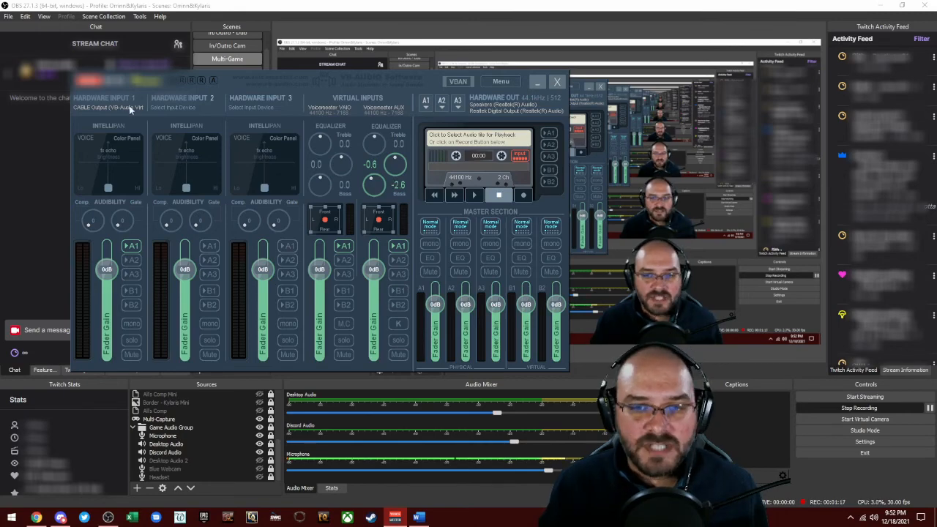
left_click(536, 82)
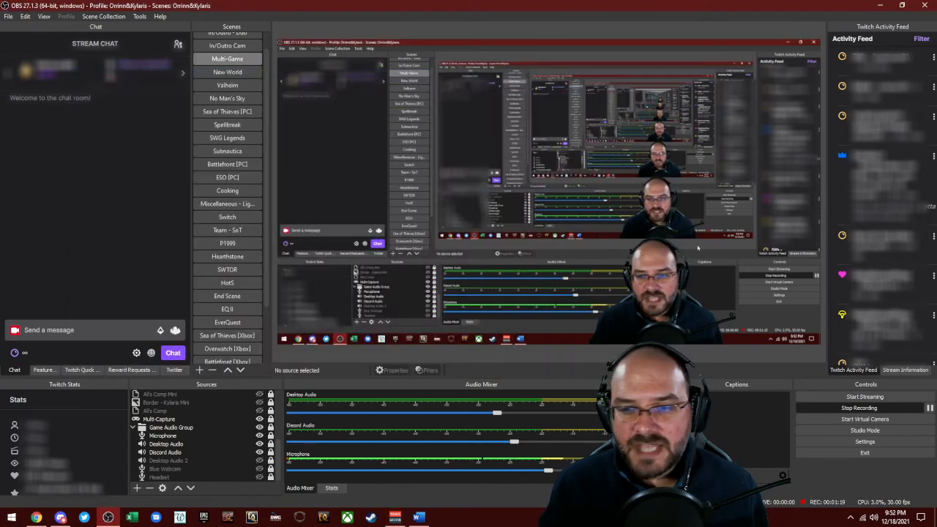
Step: Open the OBS audio settings and examine the monitoring device choices
left_click(840, 442)
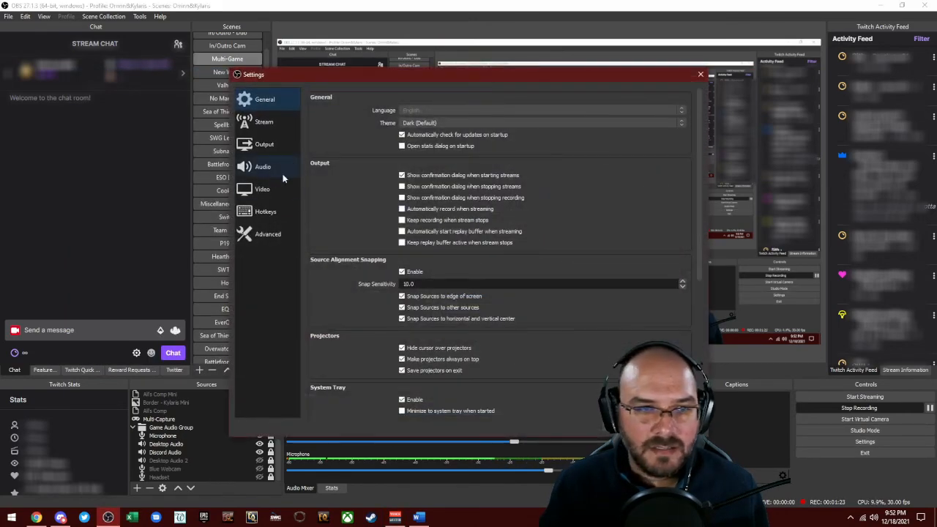
left_click(262, 167)
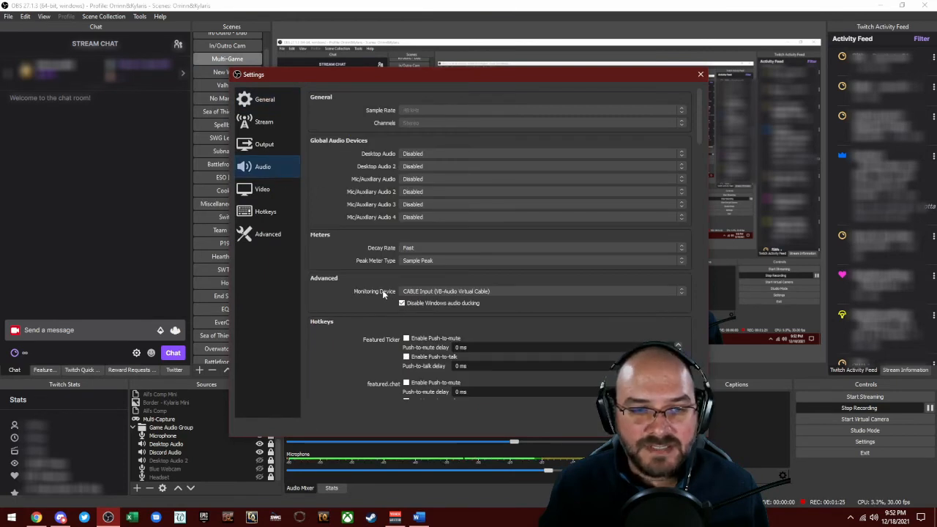
left_click(460, 292)
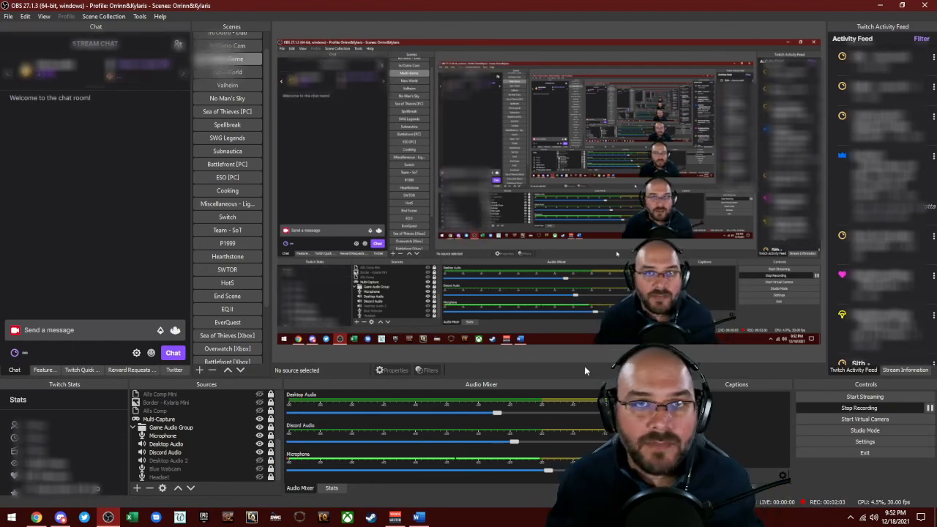
Step: Move the OBS window to expose the mixer's source options and open the Advanced Audio Properties
right_click(664, 415)
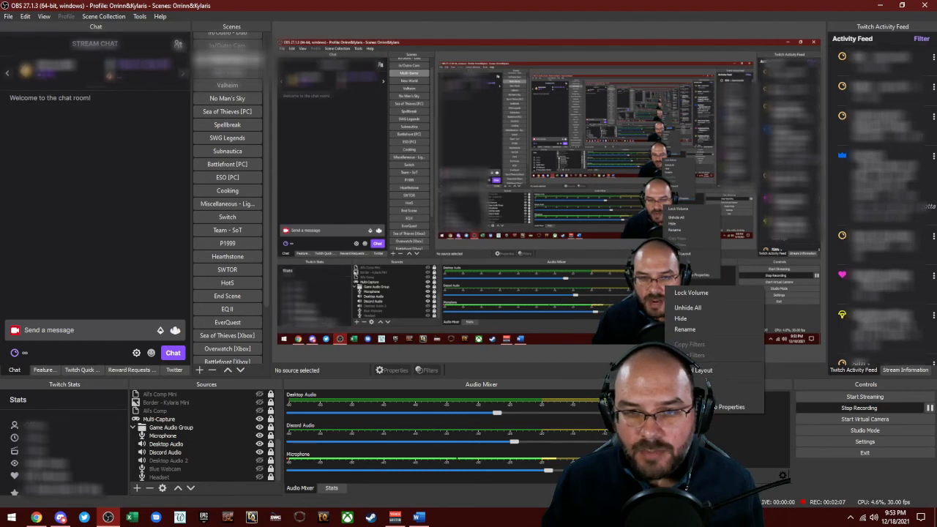
left_click(565, 6)
left_click_drag(433, 14, 219, 21)
left_click(414, 422)
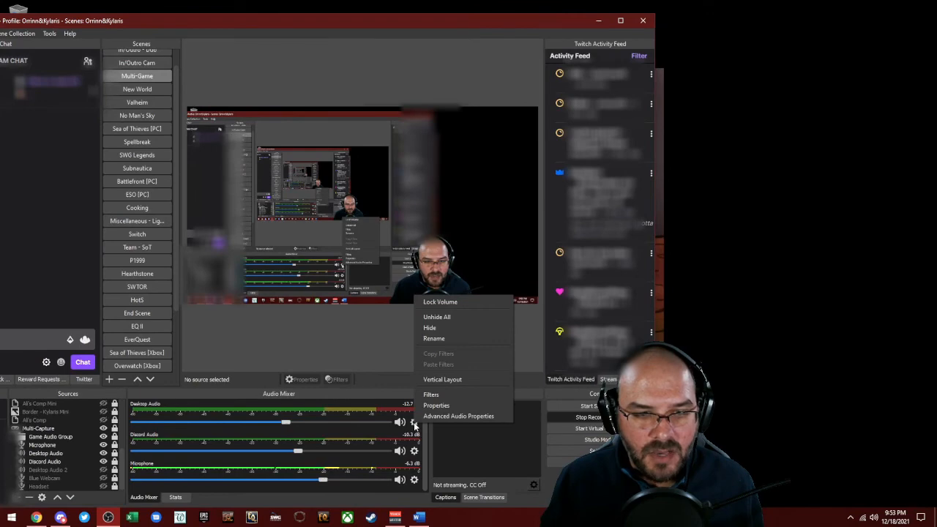
left_click(456, 416)
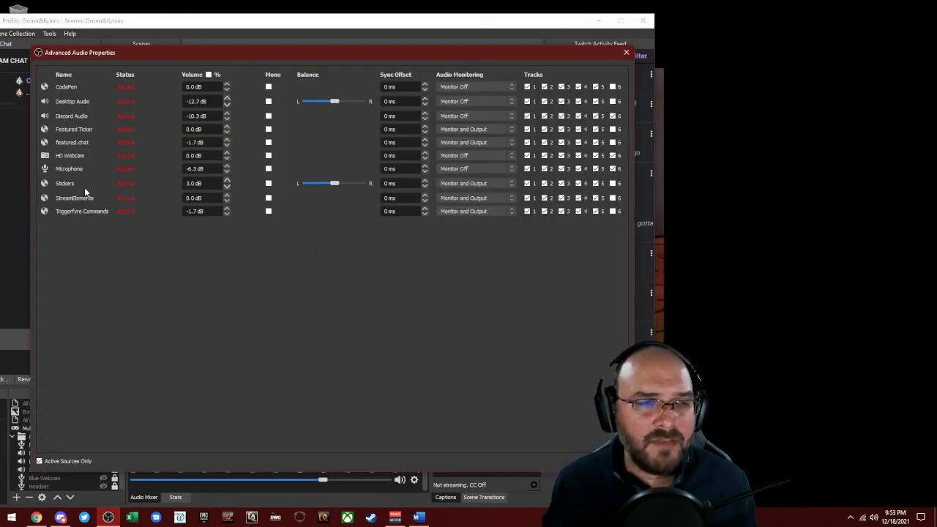